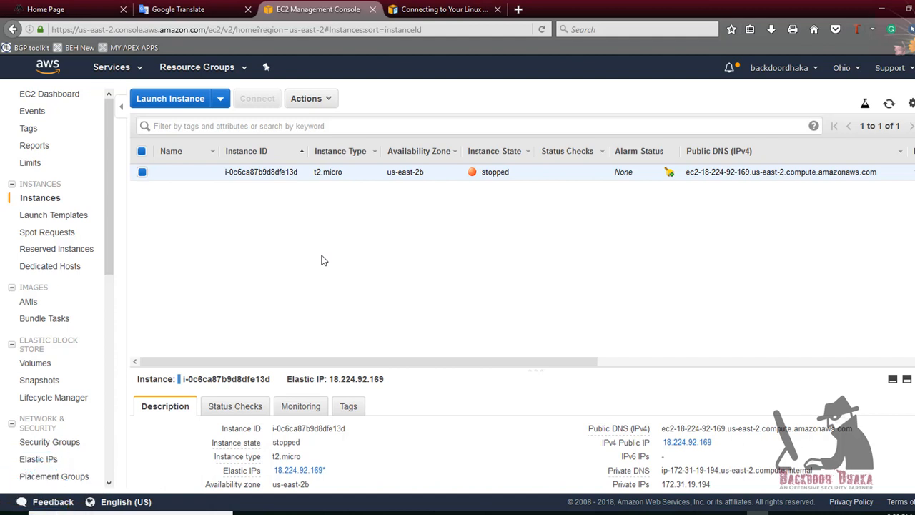
- Start launching a new EC2 instance and choose the 64-bit Microsoft Windows Server 2012 R2 Base AMI
click(170, 100)
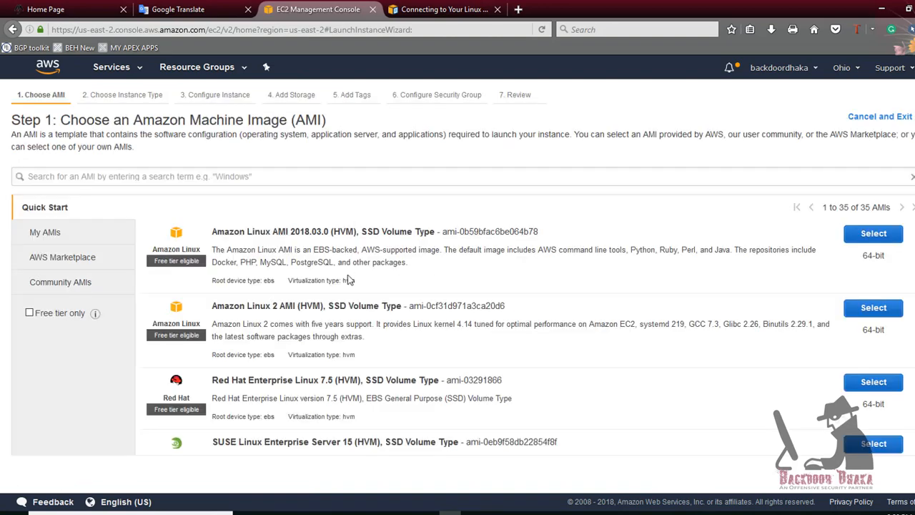
scroll(349, 280, down, 8)
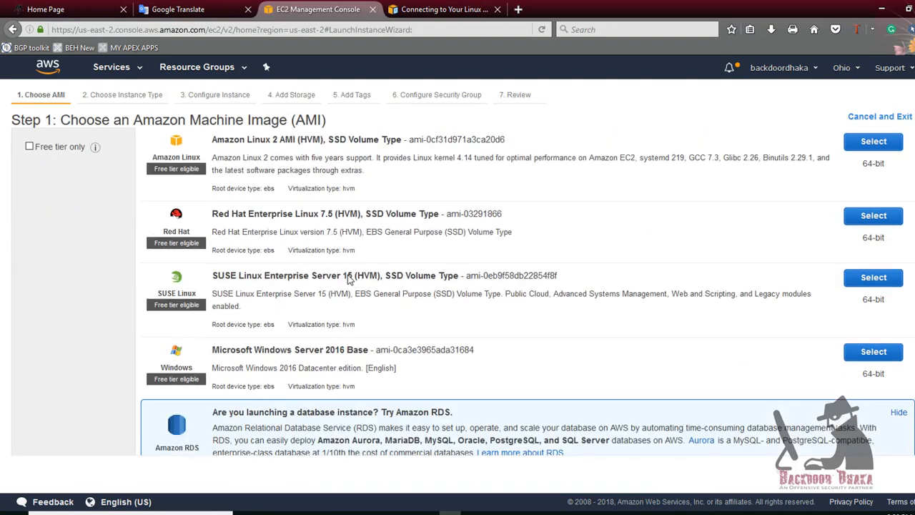
scroll(348, 275, down, 3)
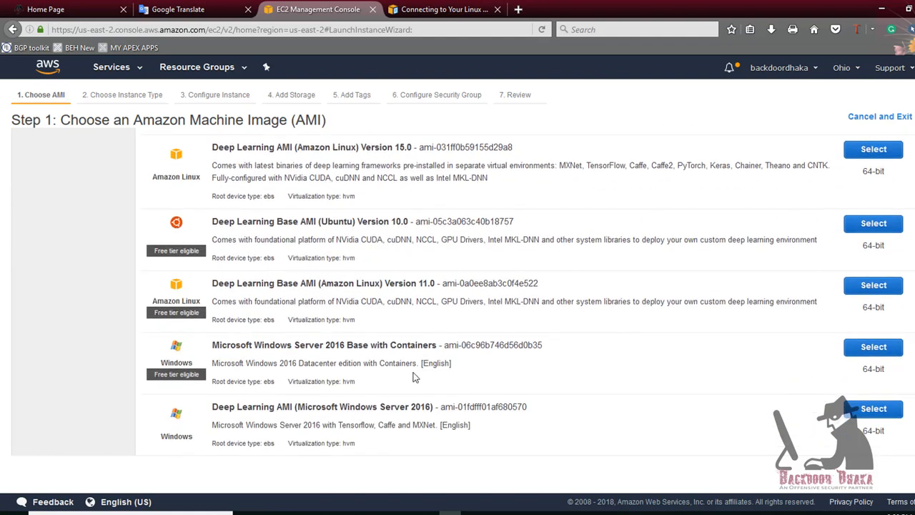
scroll(415, 377, down, 1)
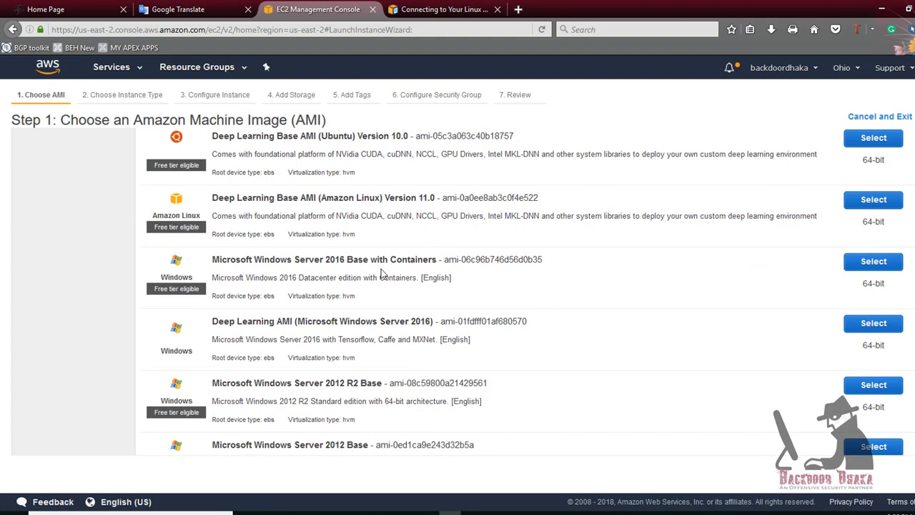
scroll(392, 271, down, 1)
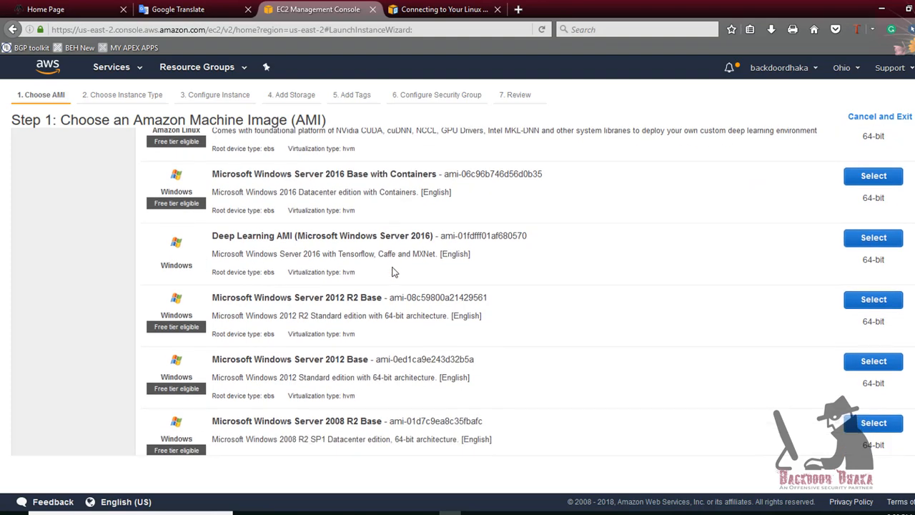
scroll(391, 271, down, 1)
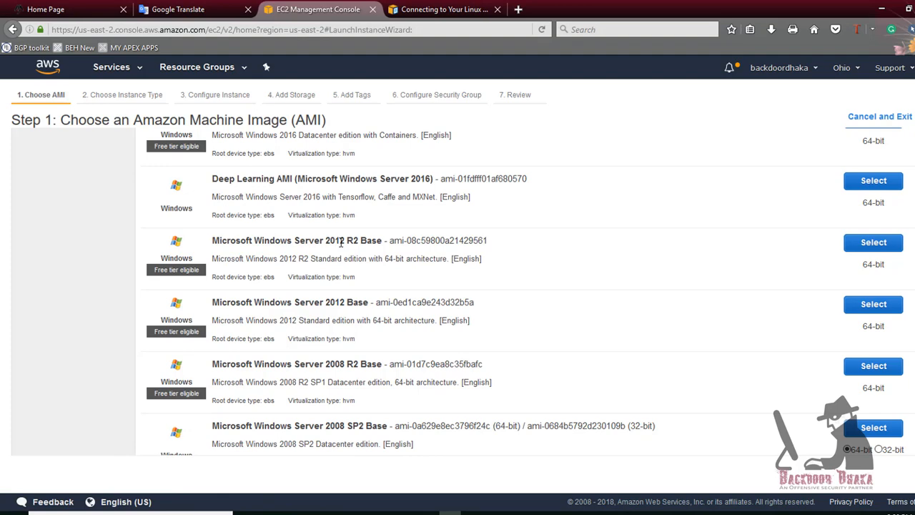
scroll(342, 243, up, 1)
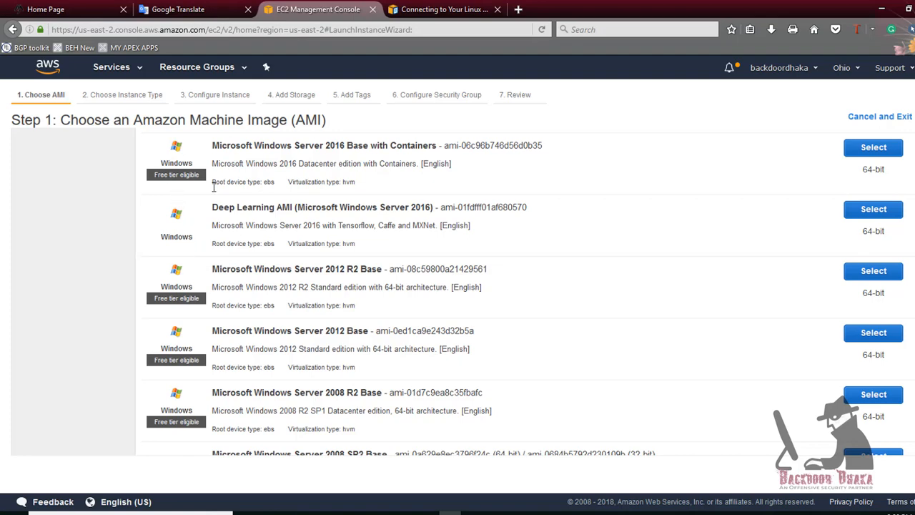
scroll(243, 286, down, 2)
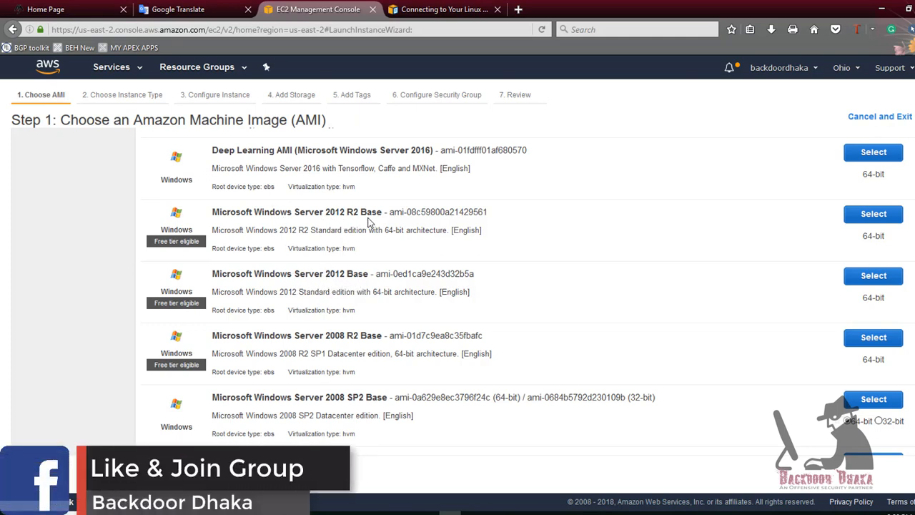
click(866, 216)
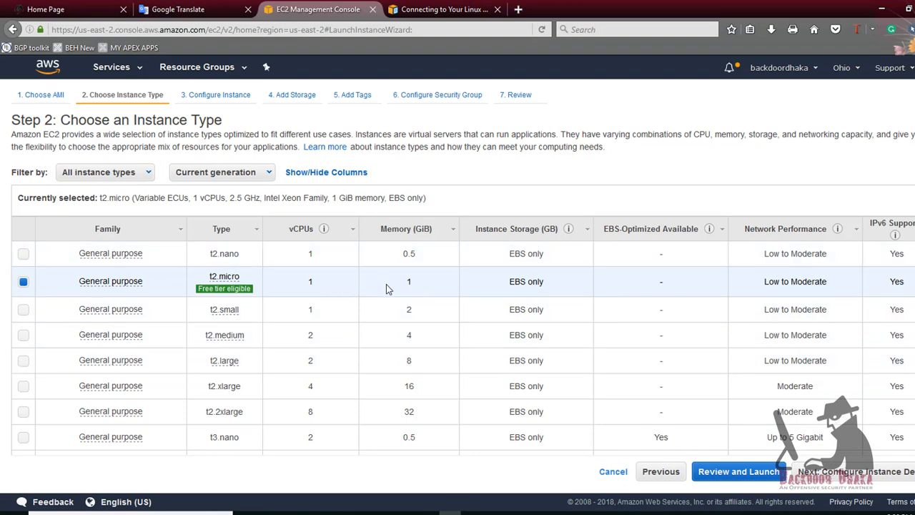
- Accept the t2.micro instance type, default instance details and default storage, and proceed to the tags step
mouse_move(211, 297)
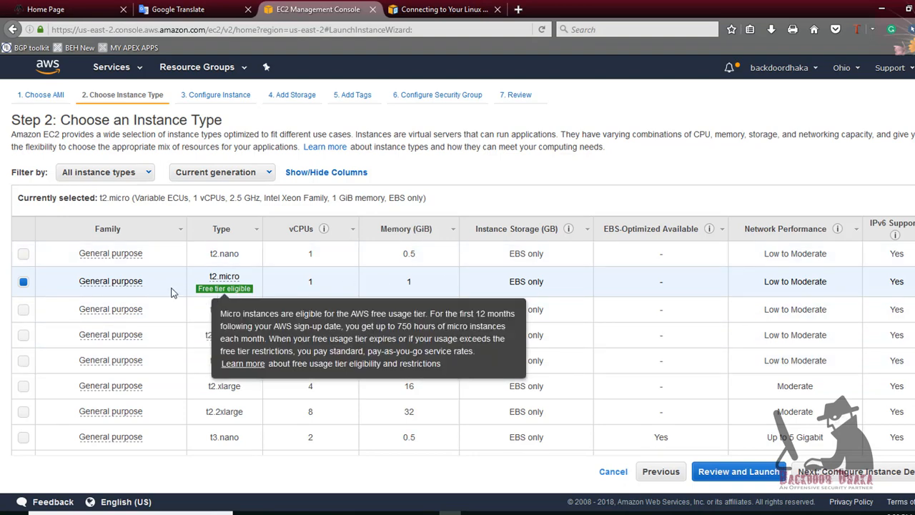
click(873, 477)
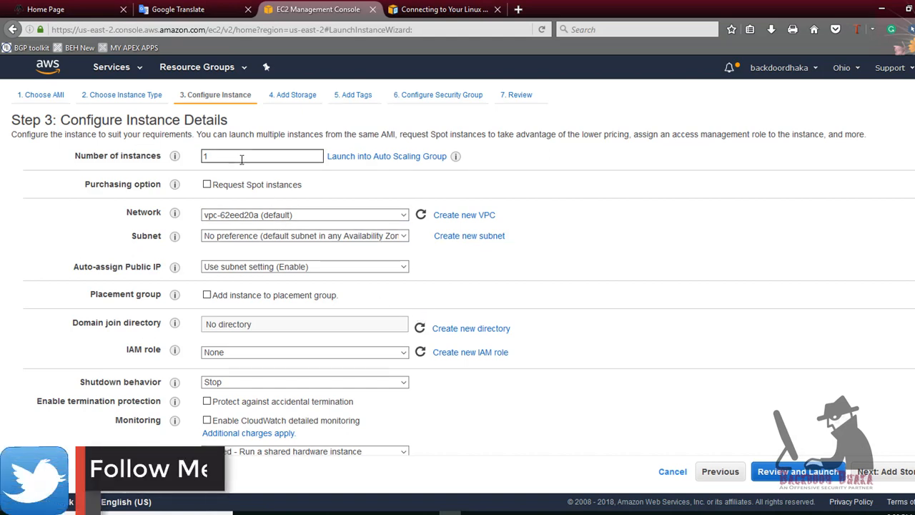
click(906, 475)
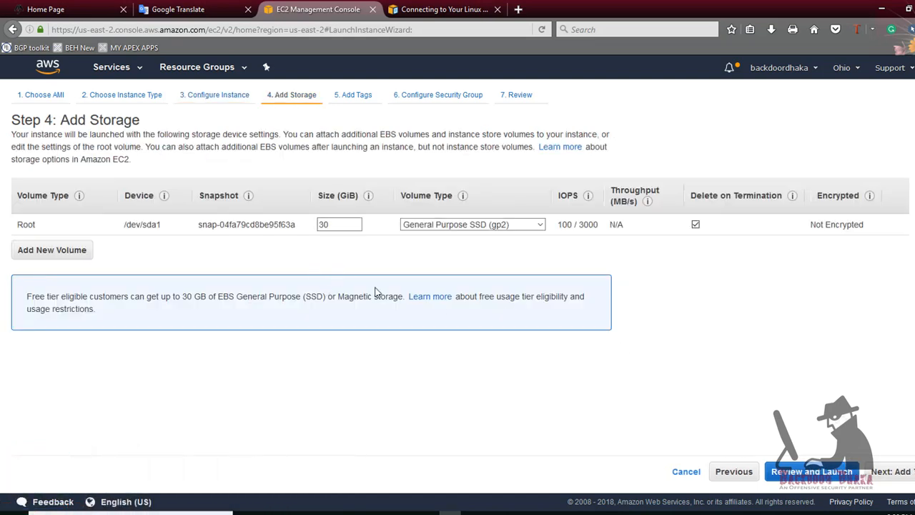
click(890, 471)
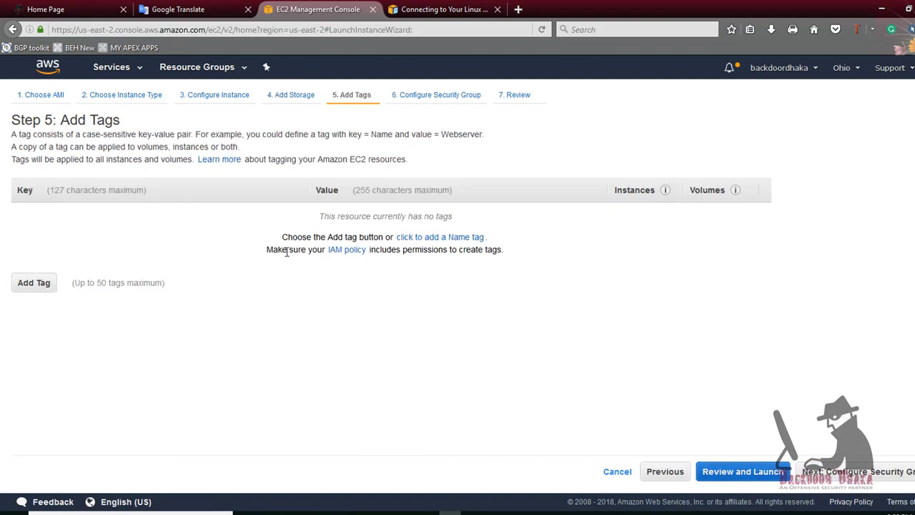
- Add a tag with key name and value windowsserverec2, and proceed to the security group configuration
click(33, 283)
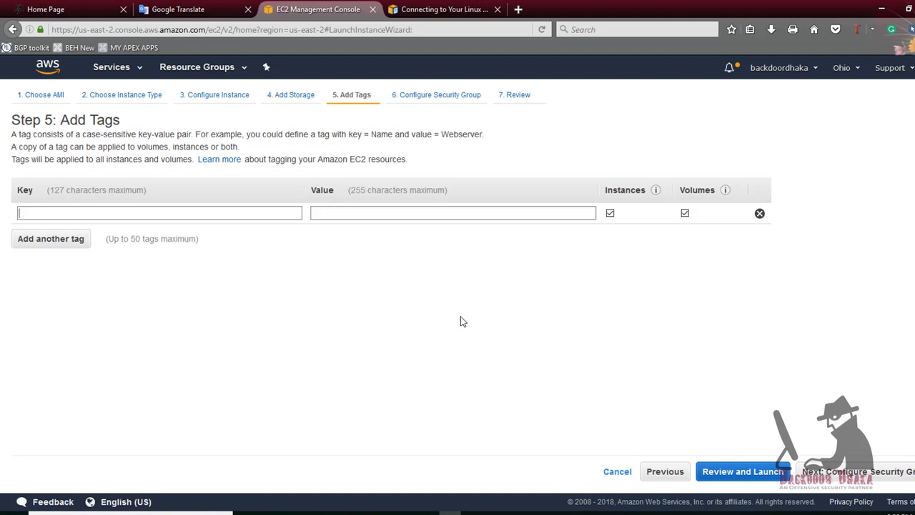
text(name)
click(147, 235)
click(396, 208)
text(win)
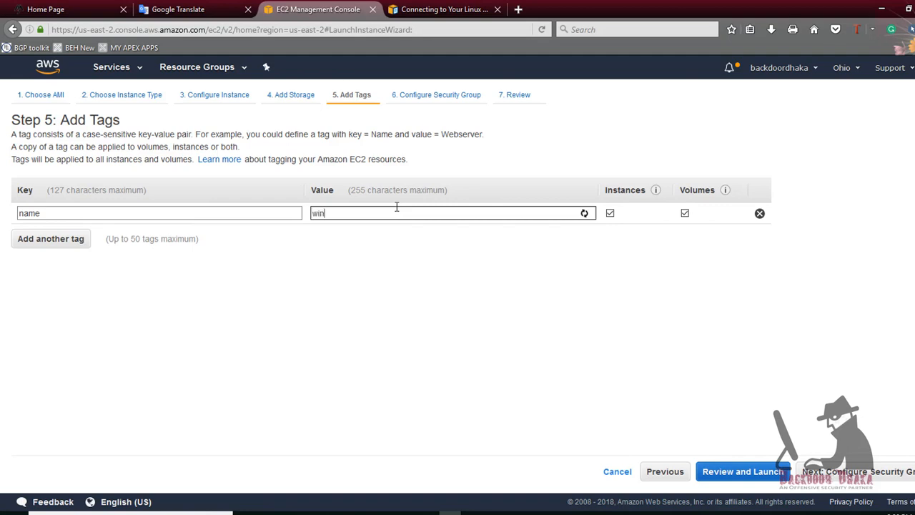
text(dowsec2)
text(server)
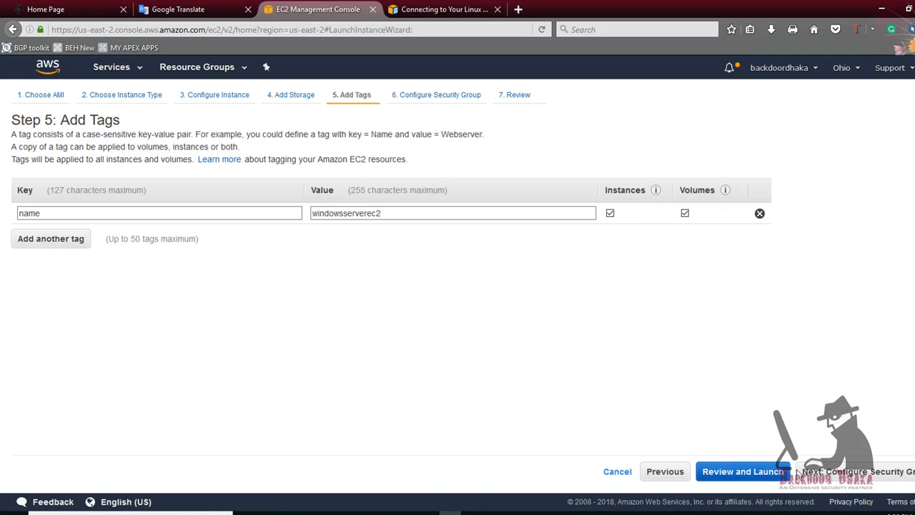
click(890, 475)
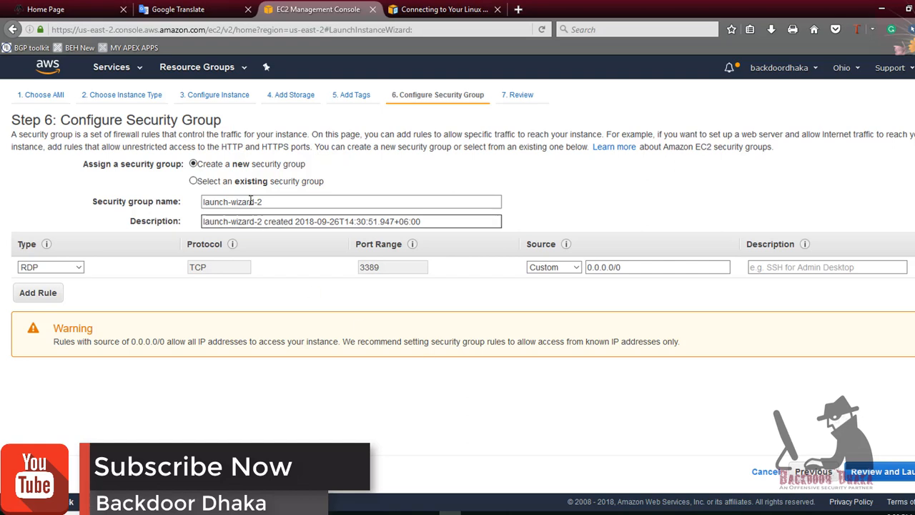
click(238, 183)
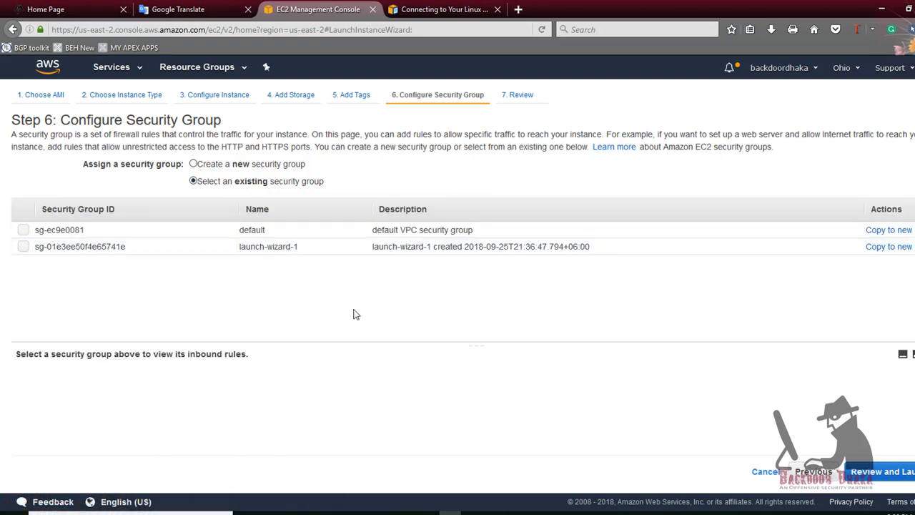
click(201, 165)
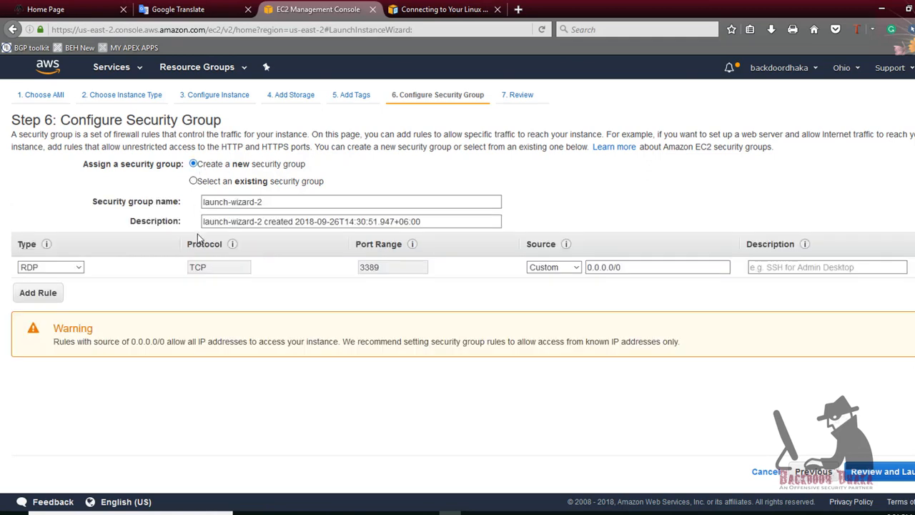
click(60, 268)
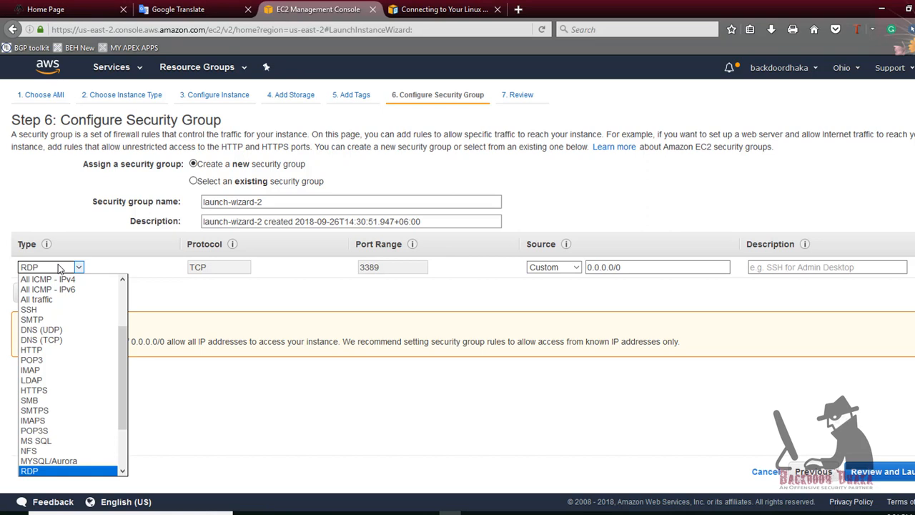
click(60, 268)
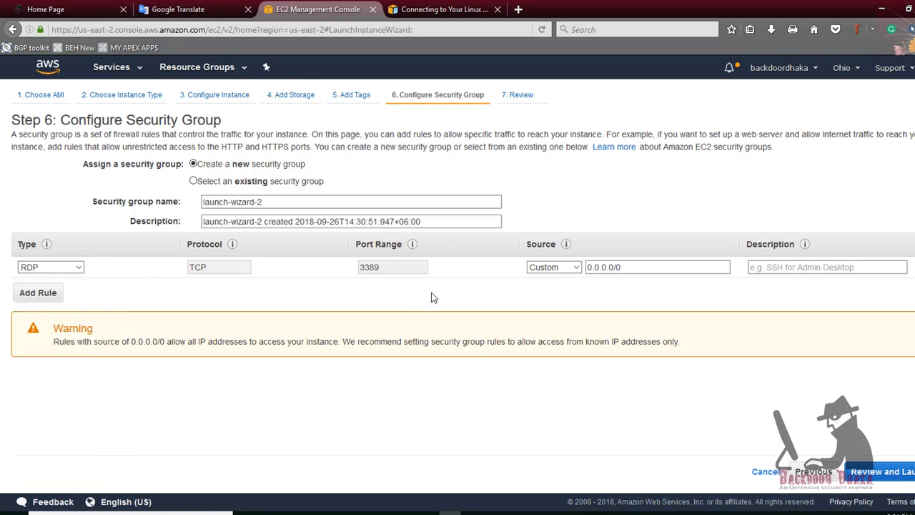
- Set the new security group's rule to allow All traffic from Anywhere
click(78, 266)
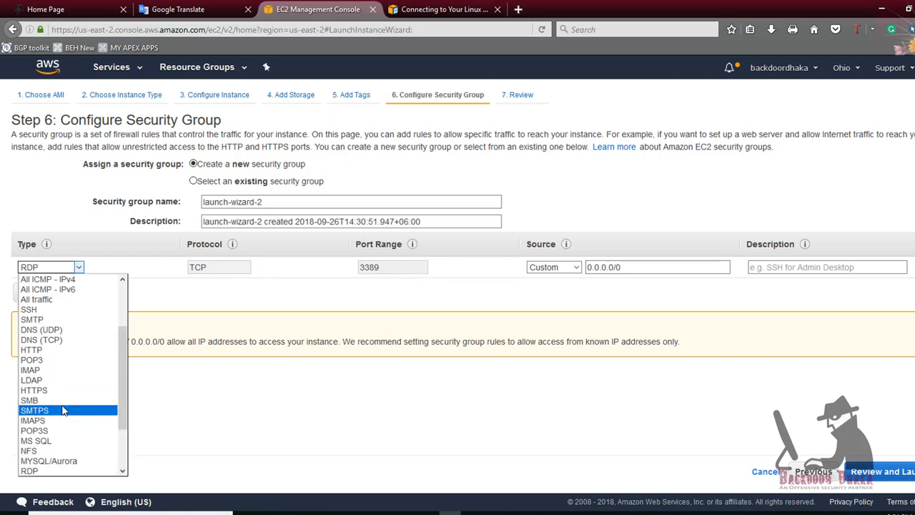
click(53, 298)
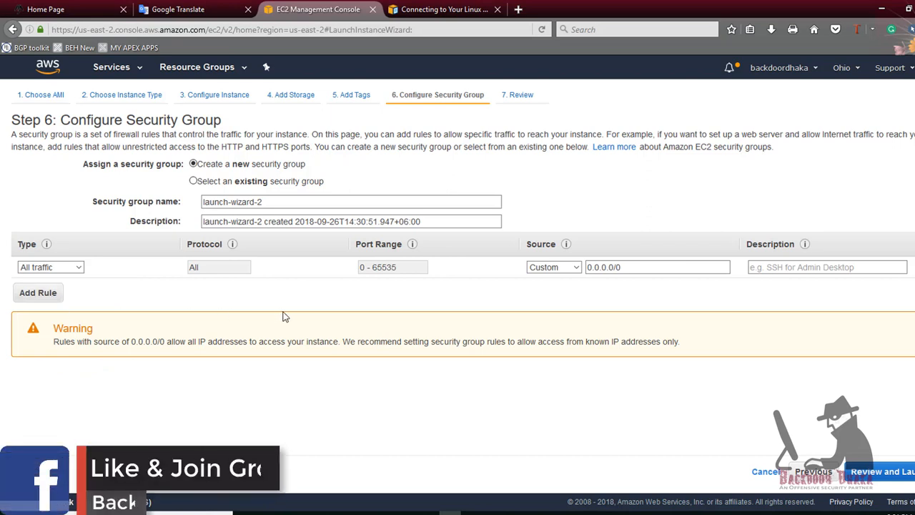
click(77, 267)
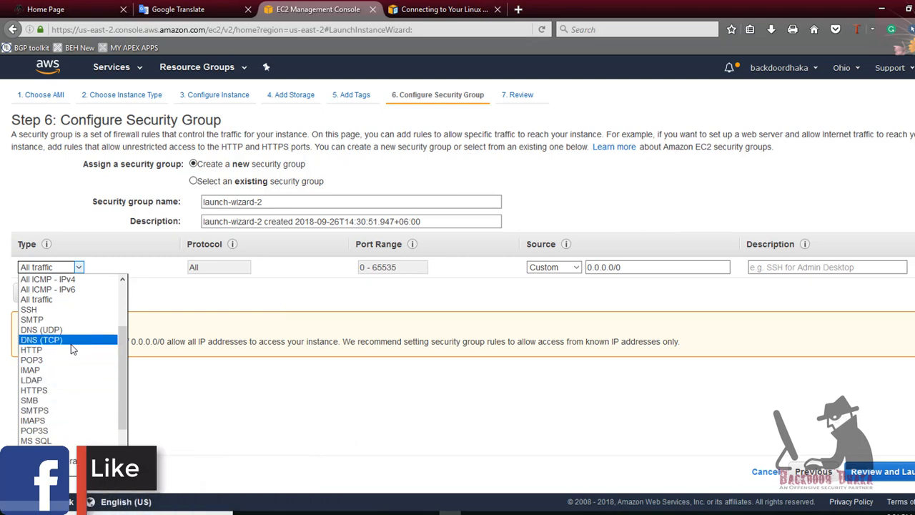
click(595, 332)
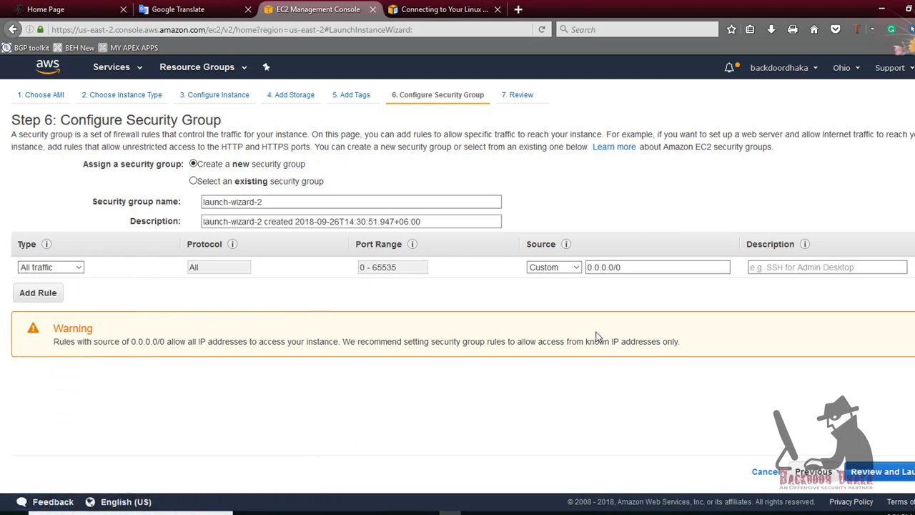
click(574, 271)
click(546, 289)
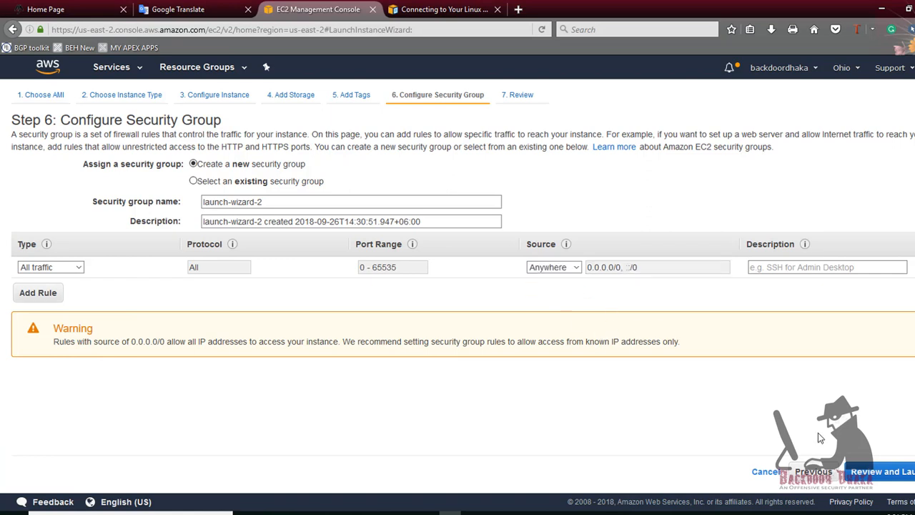
- Review the instance's launch settings and launch it to reach the key pair selection
click(879, 474)
scroll(313, 348, down, 2)
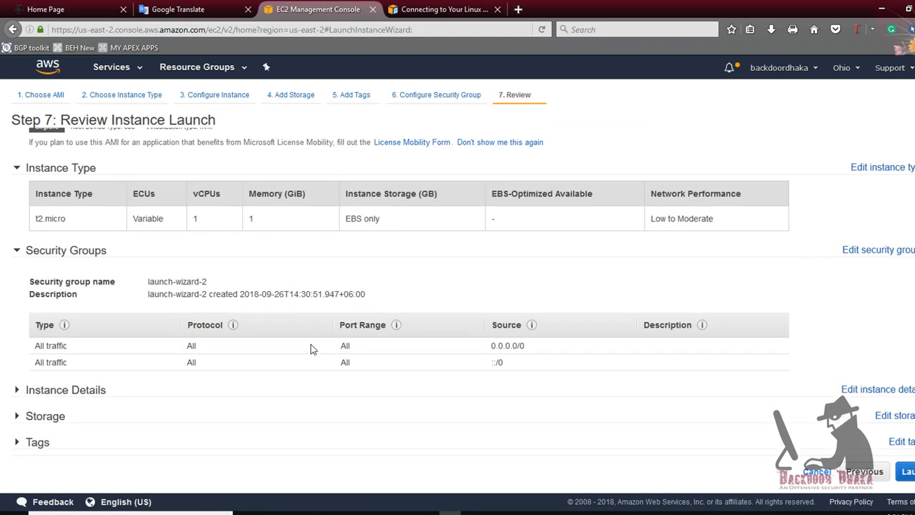
scroll(162, 398, up, 2)
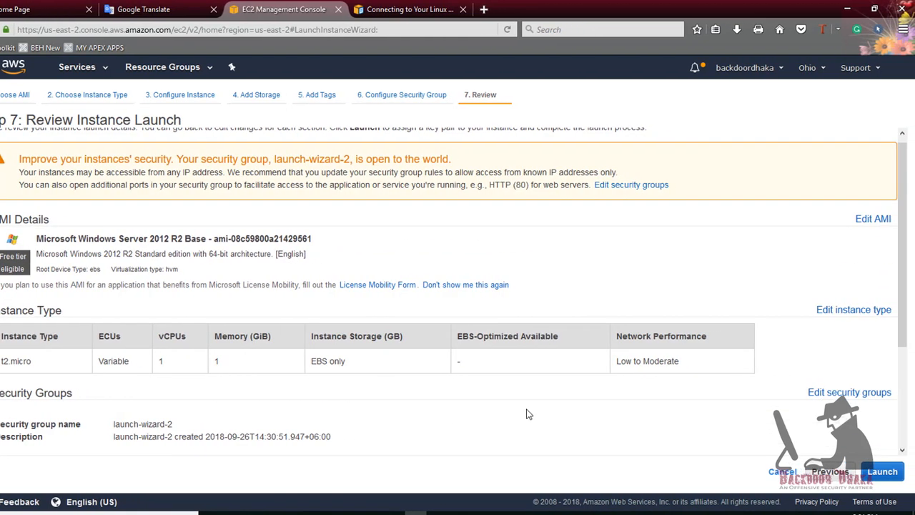
click(882, 471)
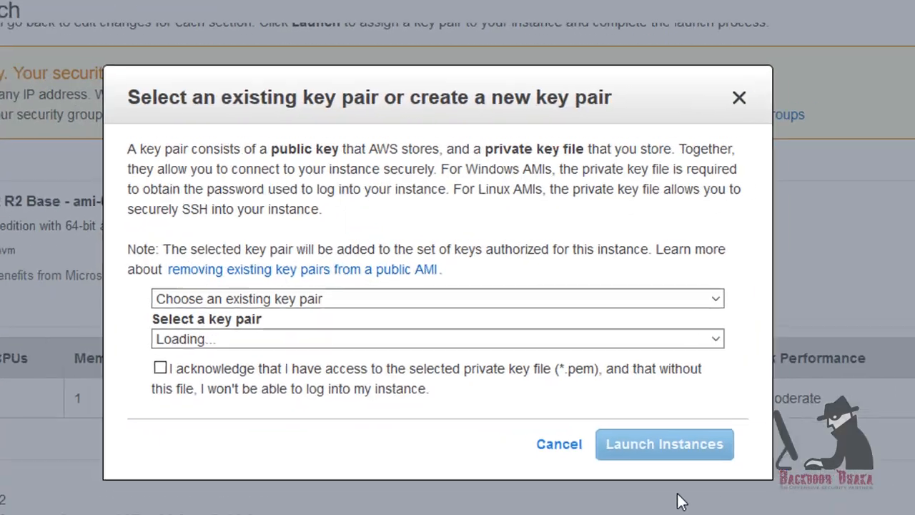
- Create a new key pair named Windowskeypair and download it
click(358, 298)
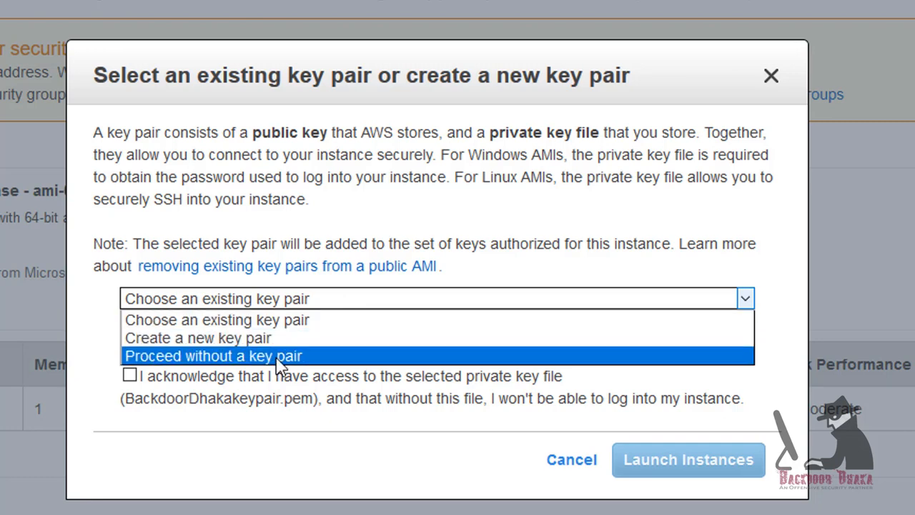
click(261, 337)
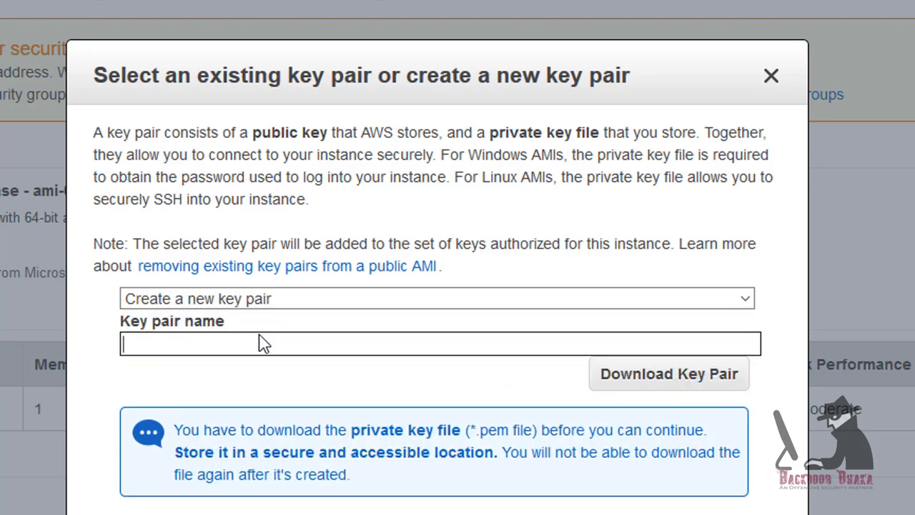
click(246, 348)
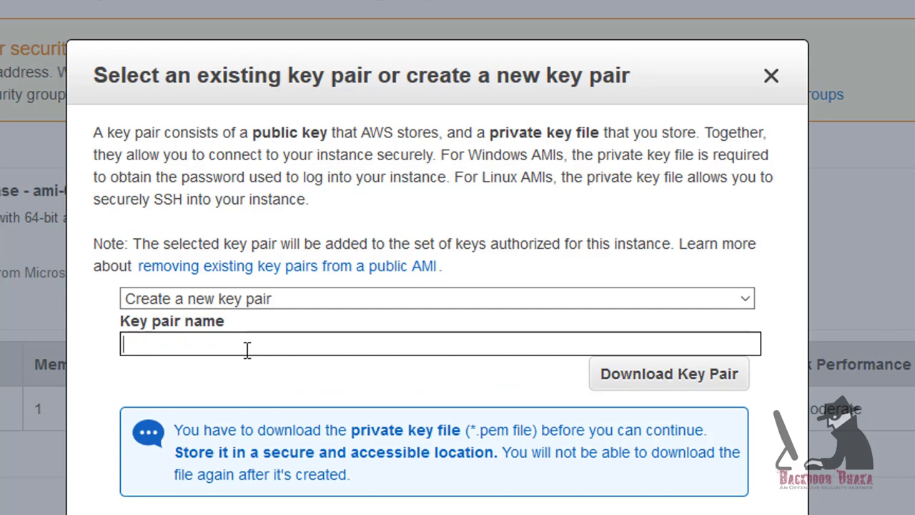
text(Windows)
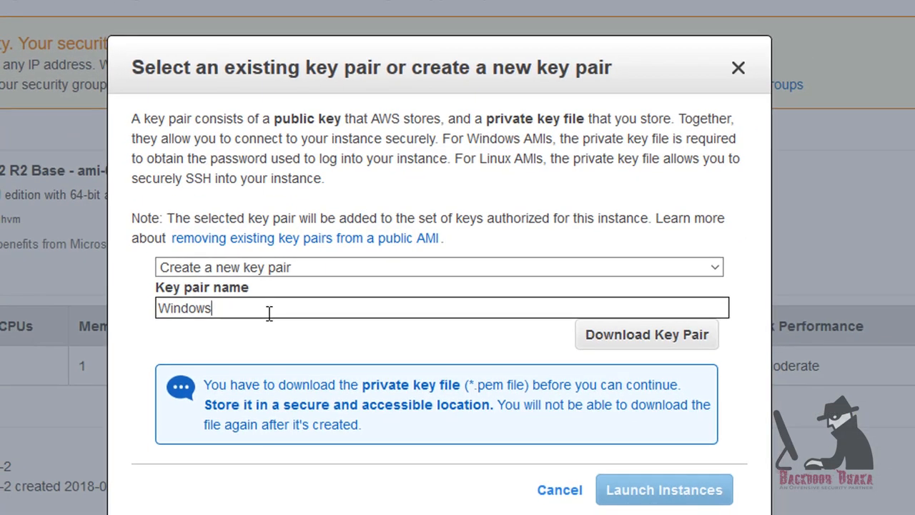
text(keypair)
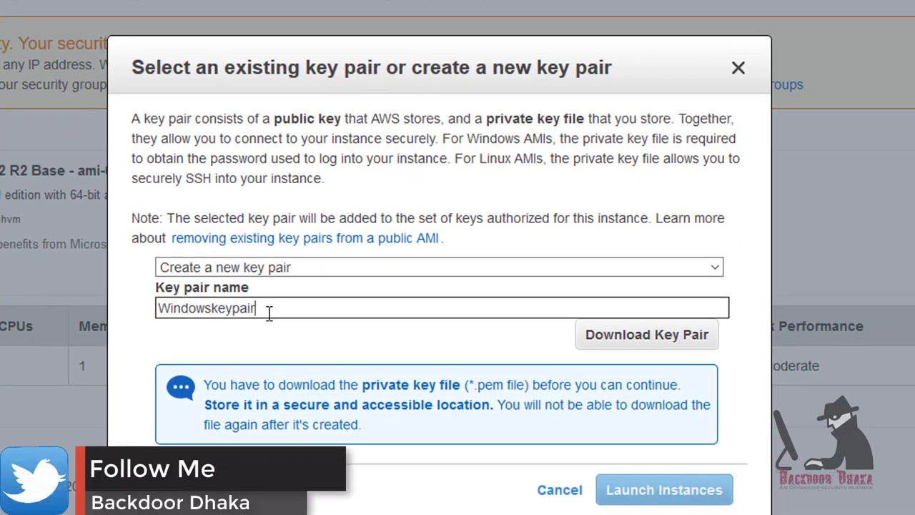
click(671, 342)
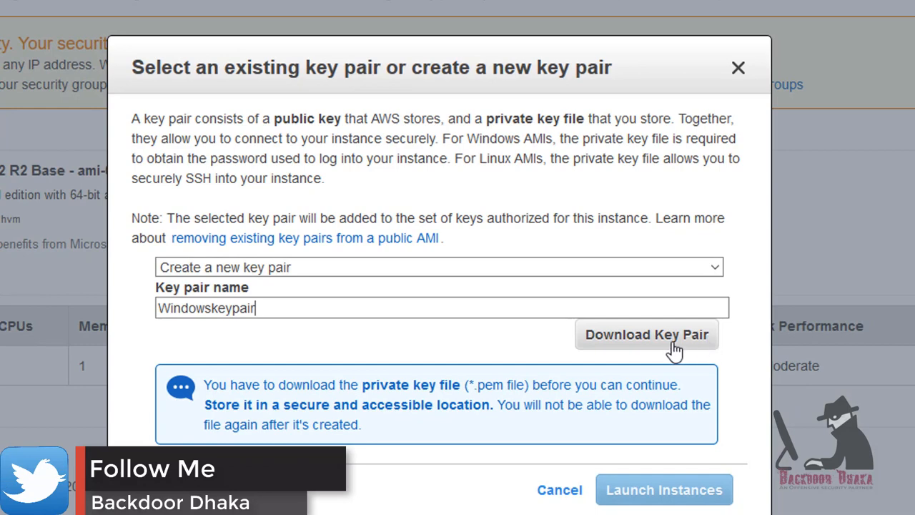
- Save the private key file Windowskeypair.pem to the local machine
click(618, 339)
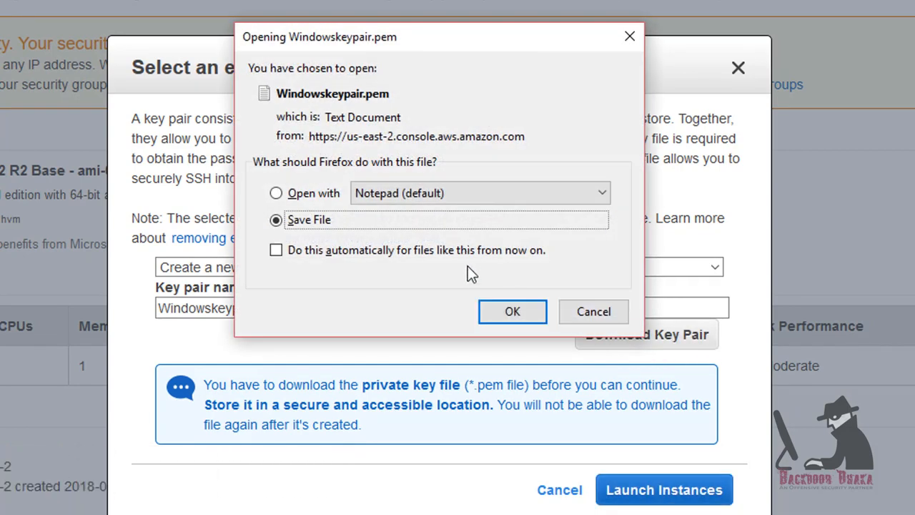
click(504, 189)
click(504, 189)
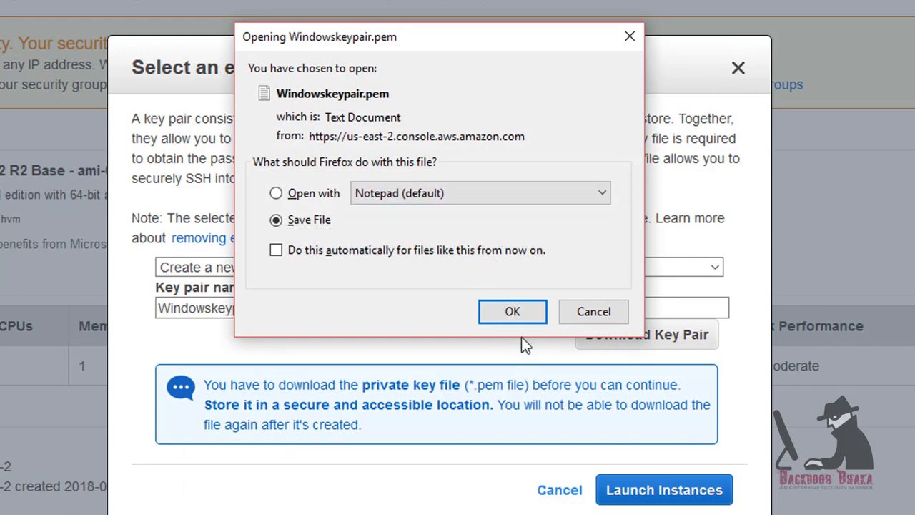
click(513, 312)
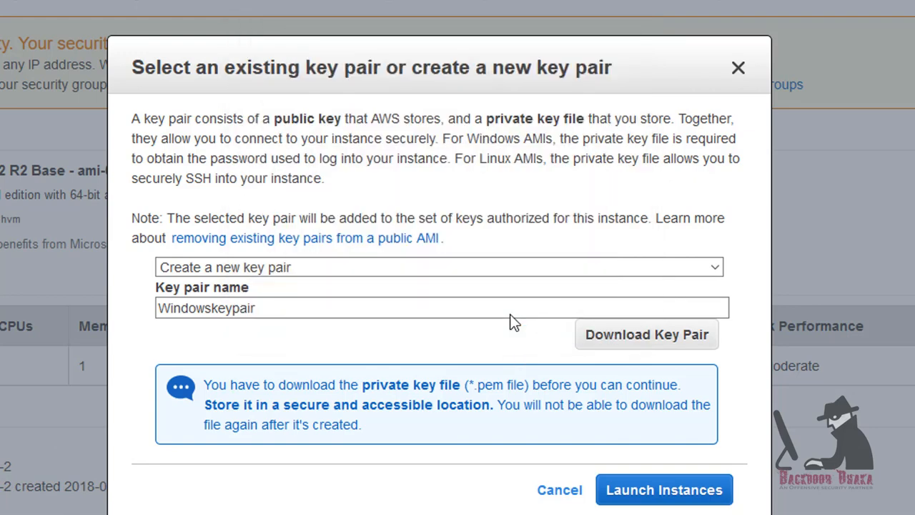
- Launch the instance with the new key pair and select it in the instances list
click(681, 497)
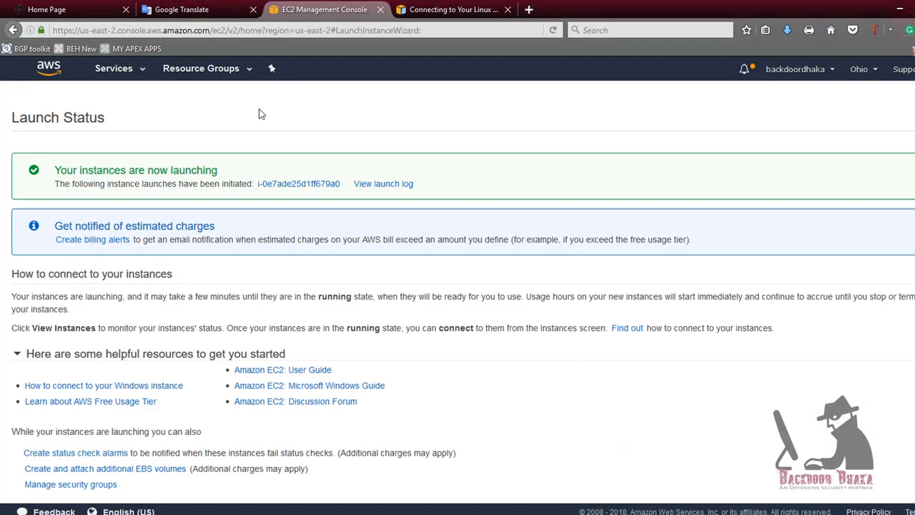
scroll(714, 364, down, 1)
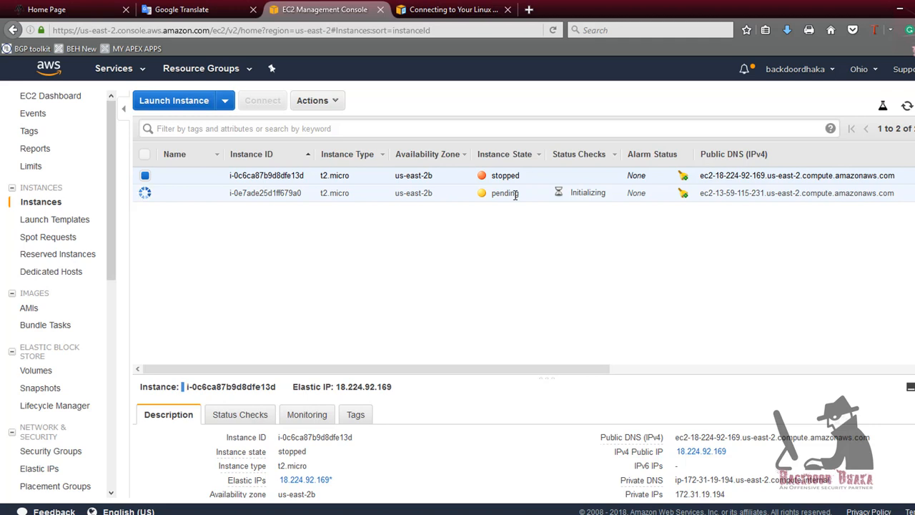
click(514, 193)
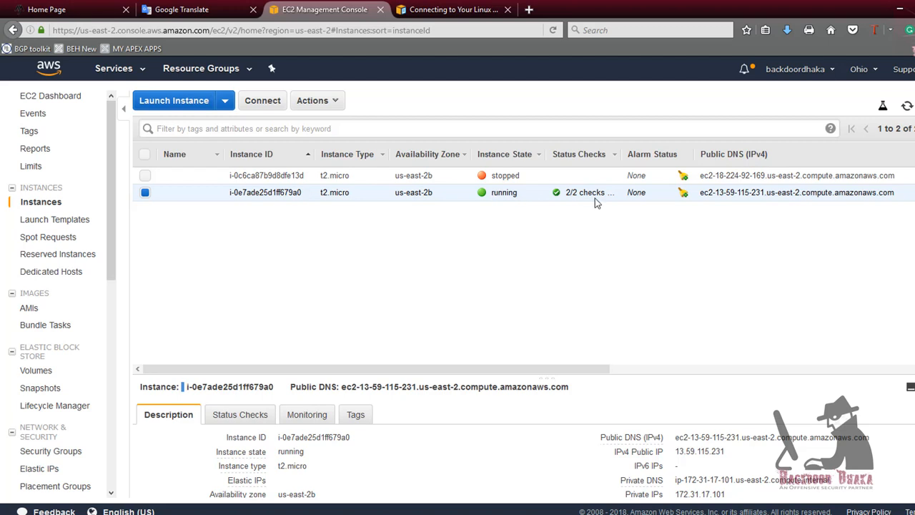
- Associate Elastic IP 18.224.92.169 with the newly launched instance i-0e7ade25d1ff679a0, using private IP 172.31.17.101
click(40, 469)
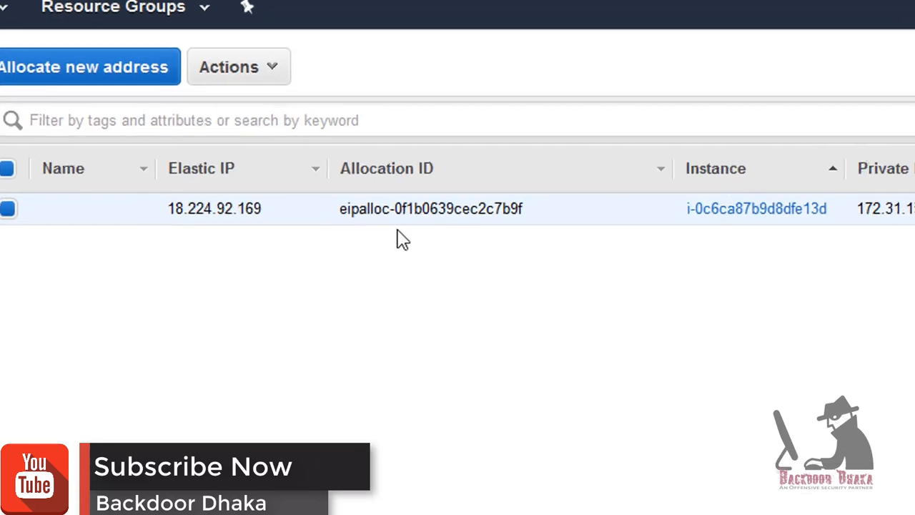
right_click(372, 176)
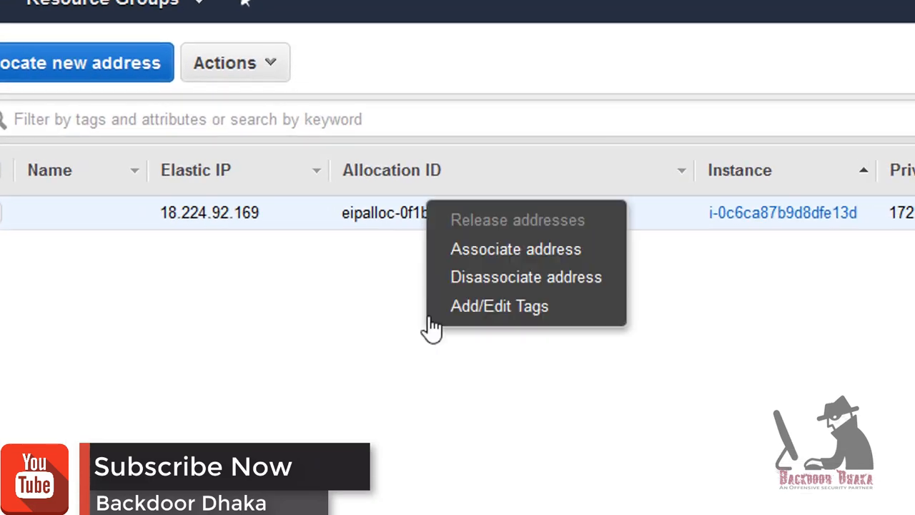
click(541, 253)
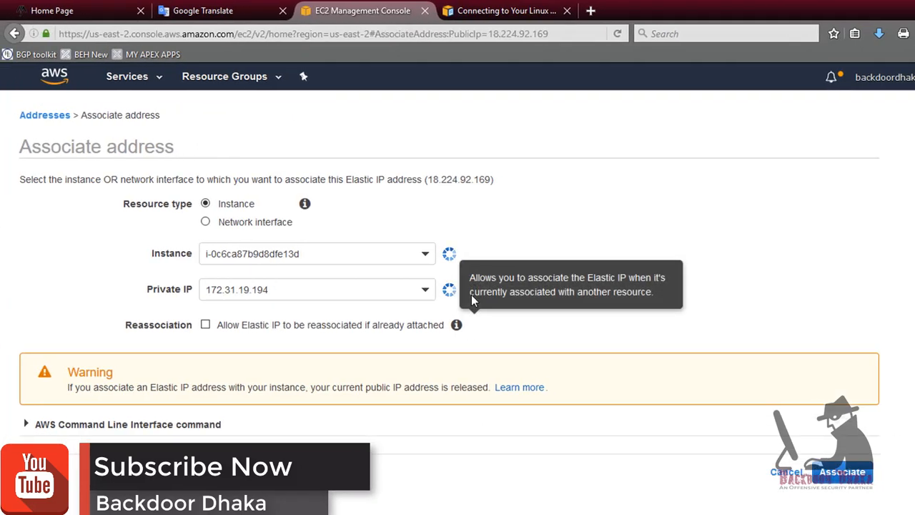
click(423, 253)
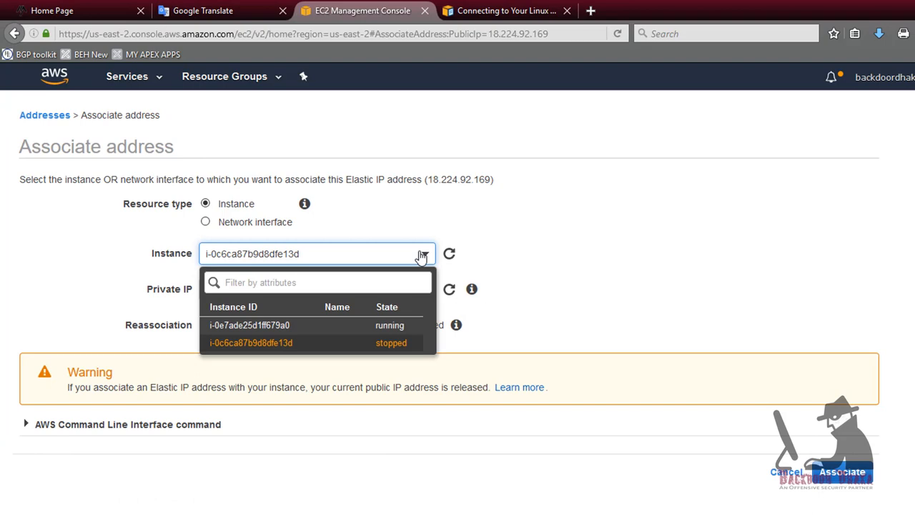
click(269, 326)
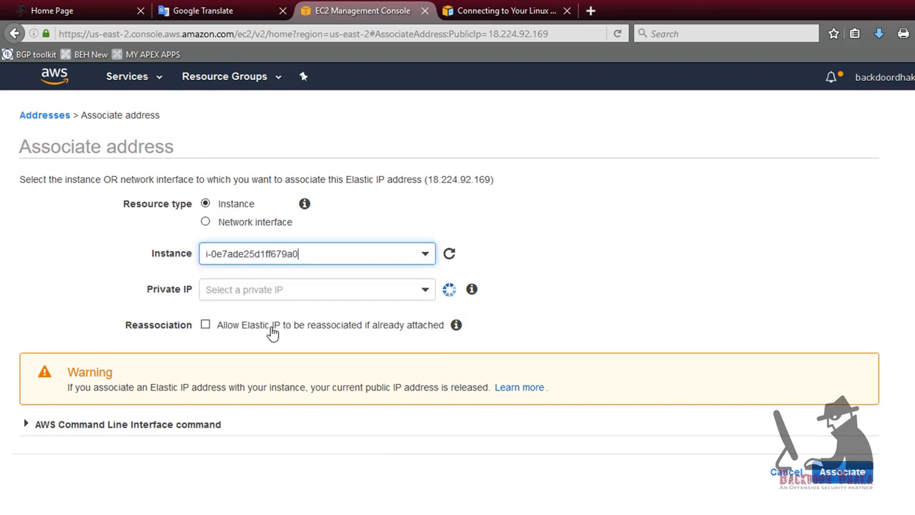
click(426, 290)
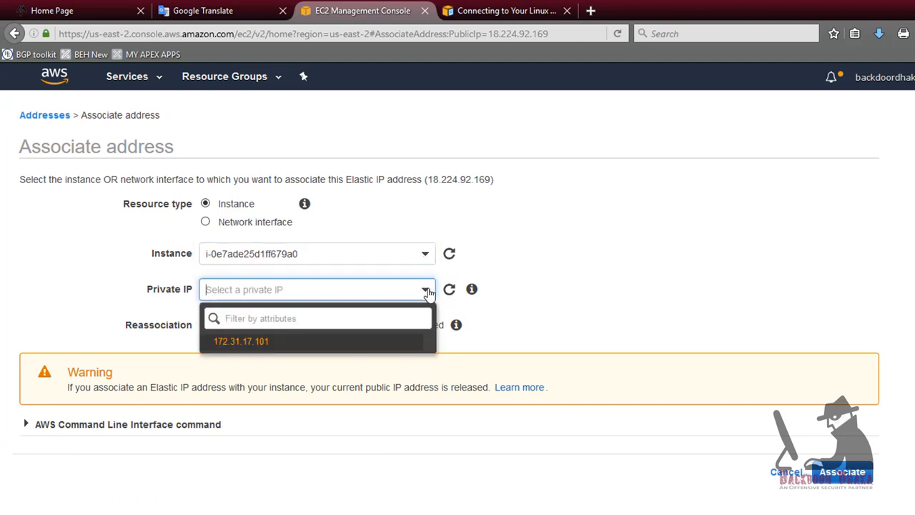
click(244, 343)
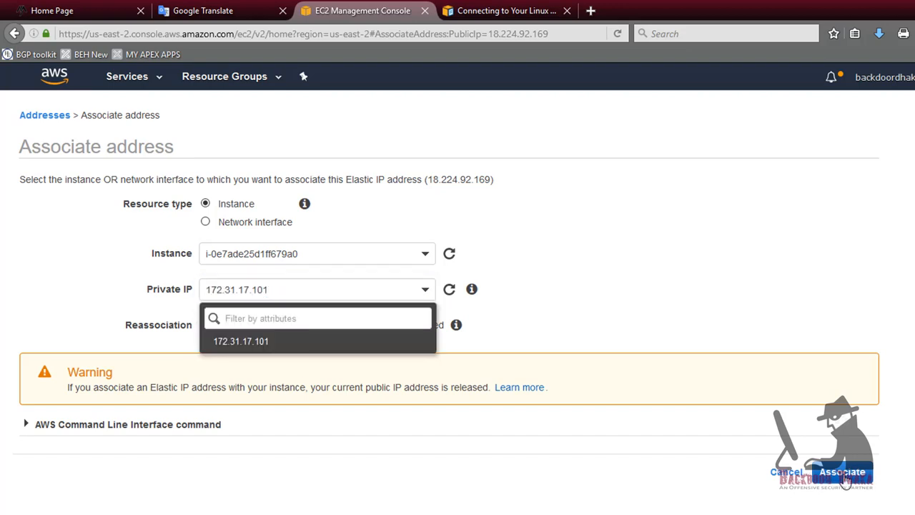
click(844, 474)
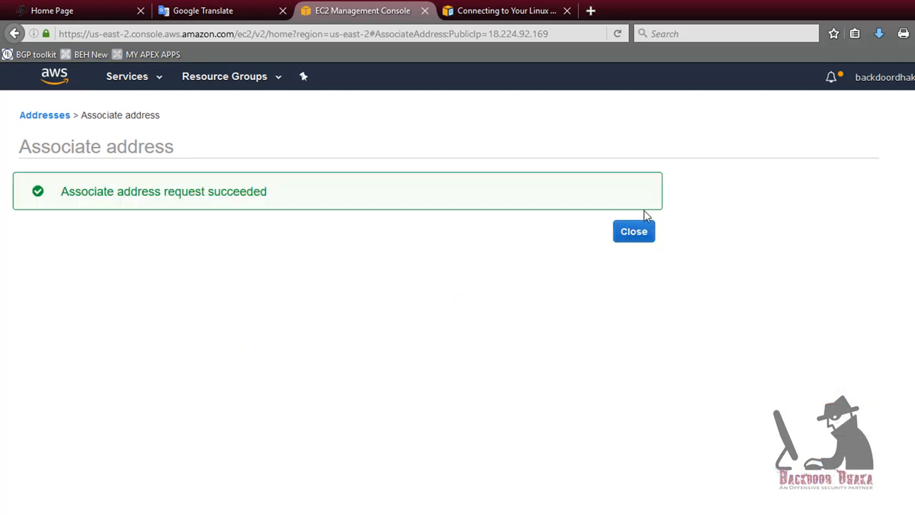
click(629, 240)
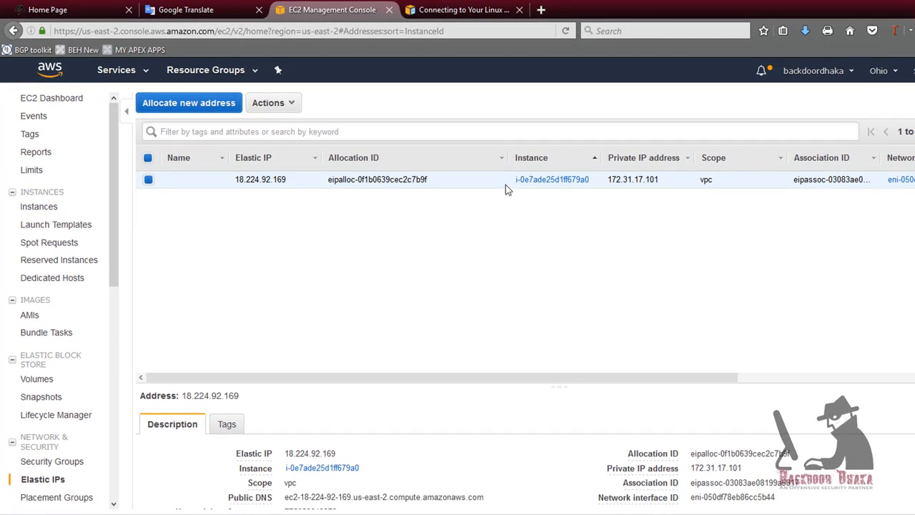
- Copy the new instance's public DNS name and use it as the computer in Remote Desktop Connection, with user name administrator
click(41, 209)
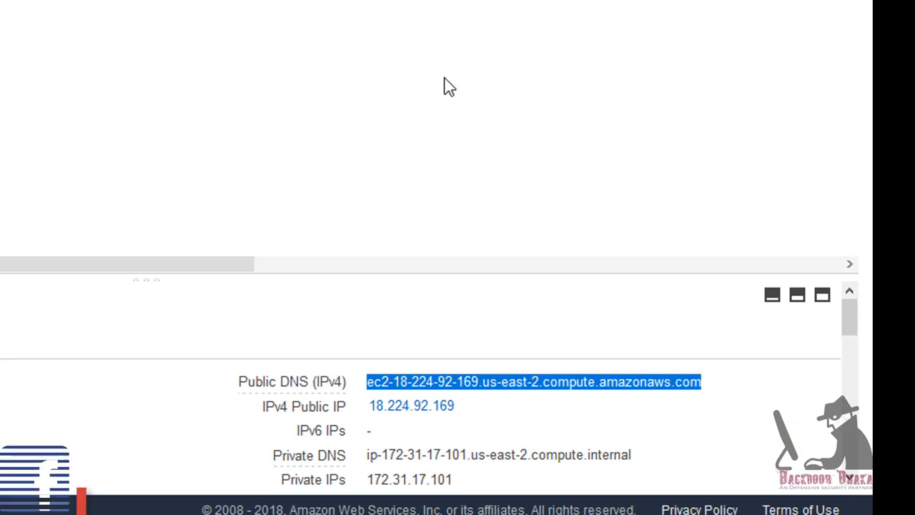
click(445, 3)
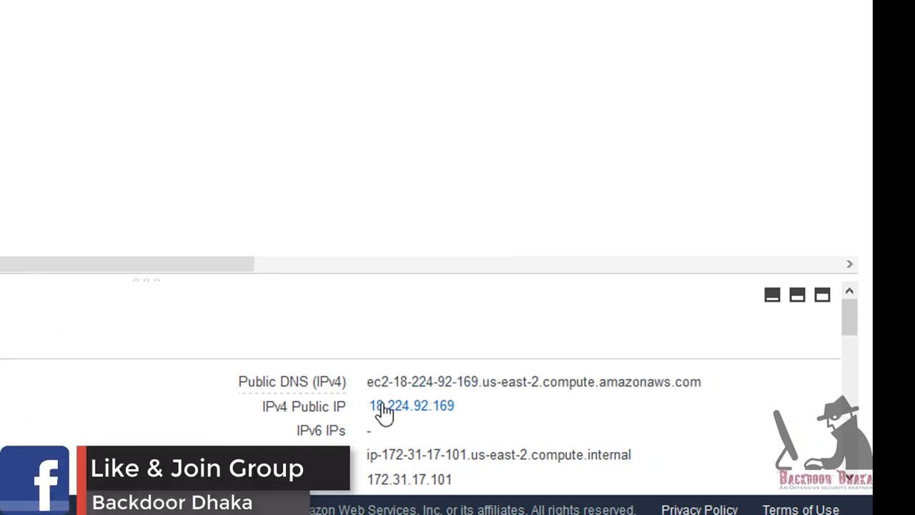
drag(371, 386, 701, 386)
right_click(646, 383)
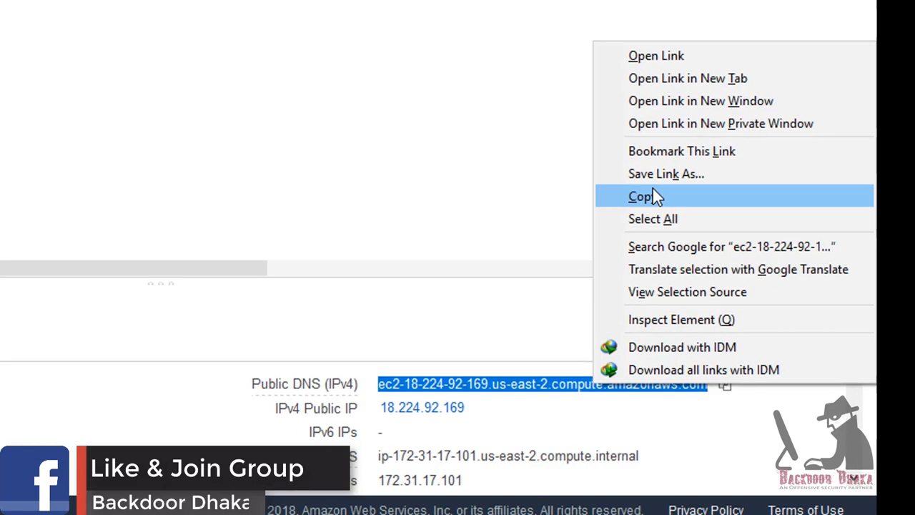
click(647, 191)
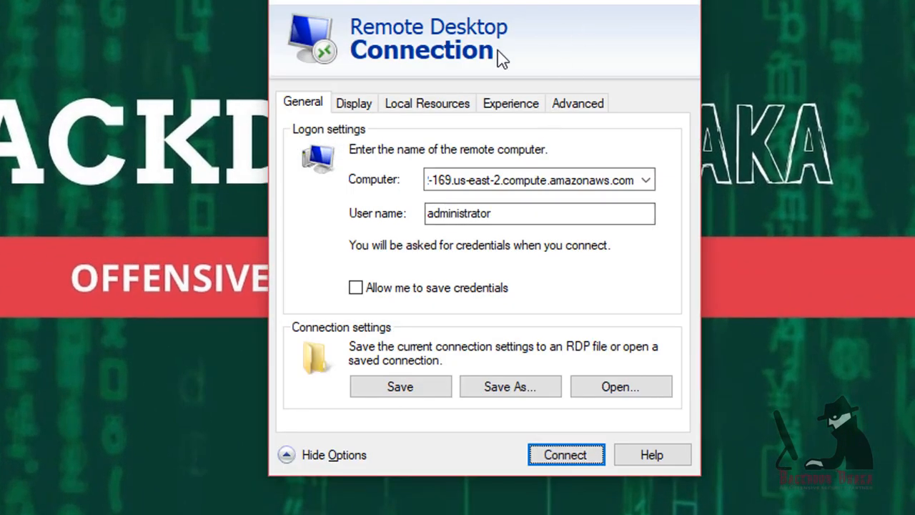
click(522, 188)
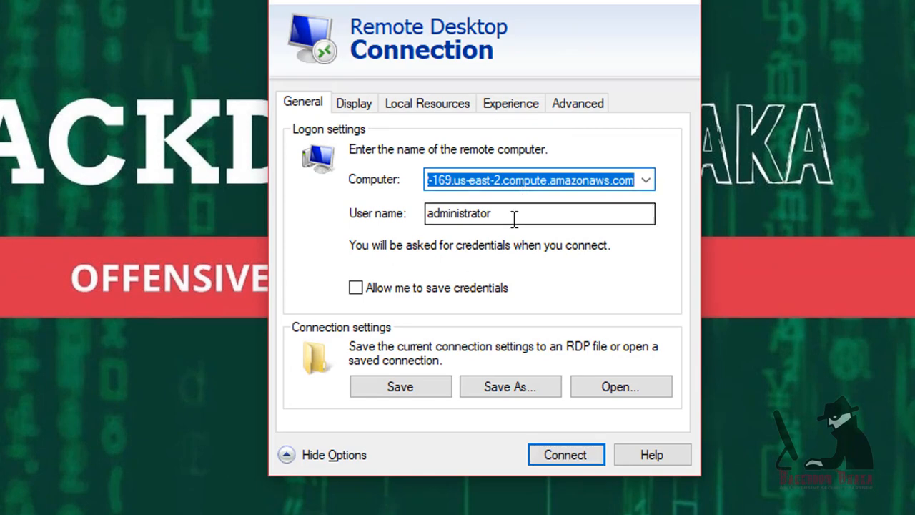
click(513, 219)
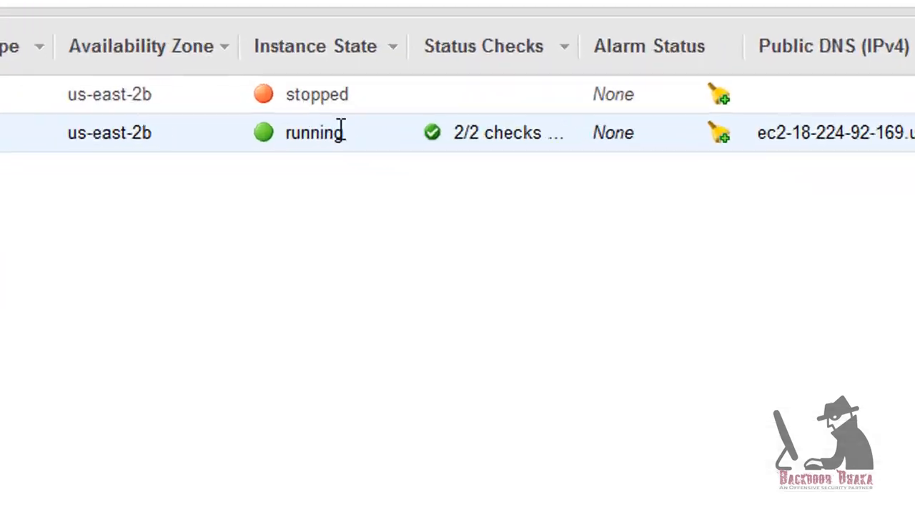
- Decrypt the new instance's default Windows administrator password in the EC2 console using the key file Windowskeypair.pem
right_click(502, 193)
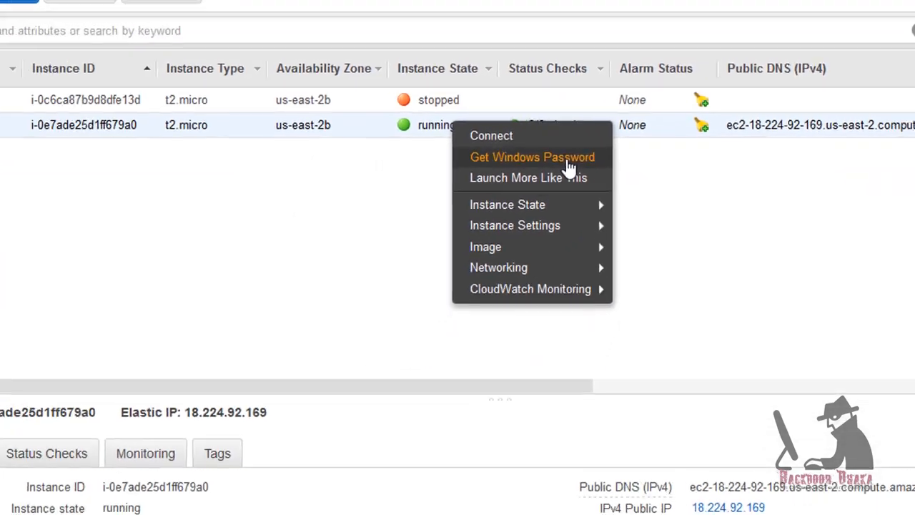
click(493, 170)
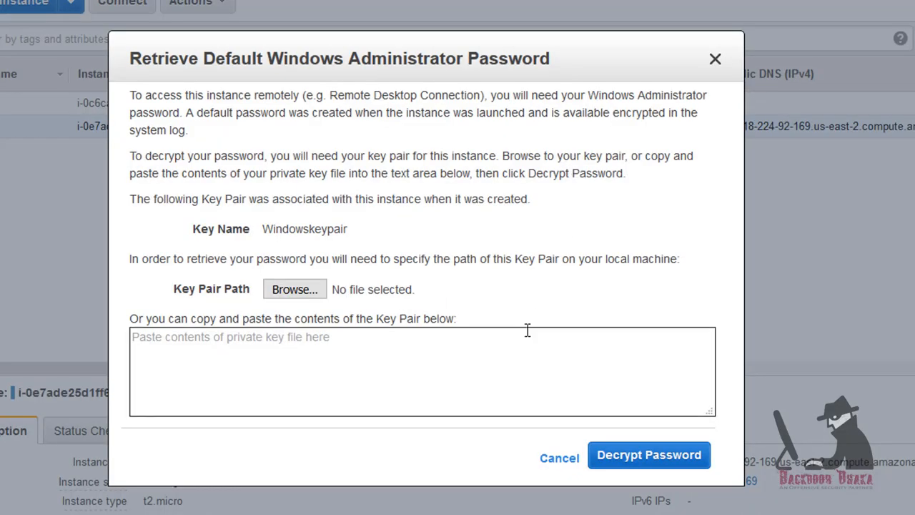
click(295, 289)
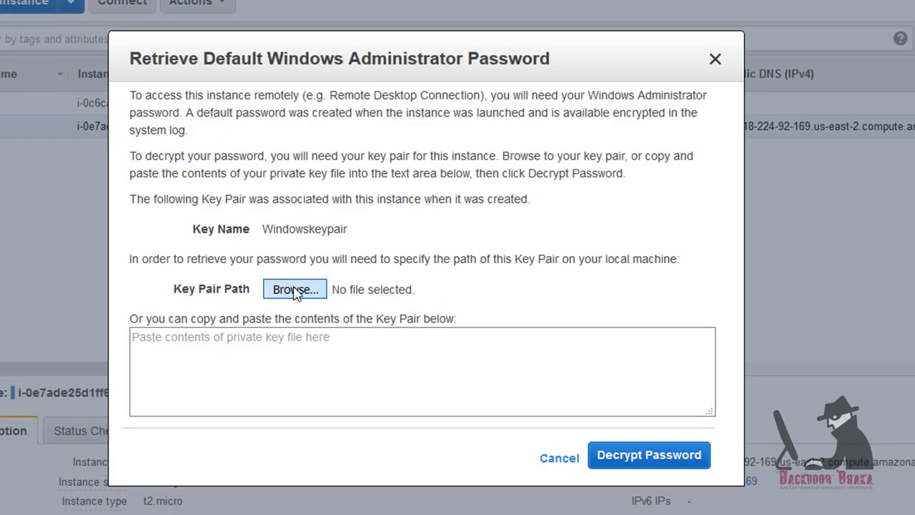
scroll(295, 293, down, 3)
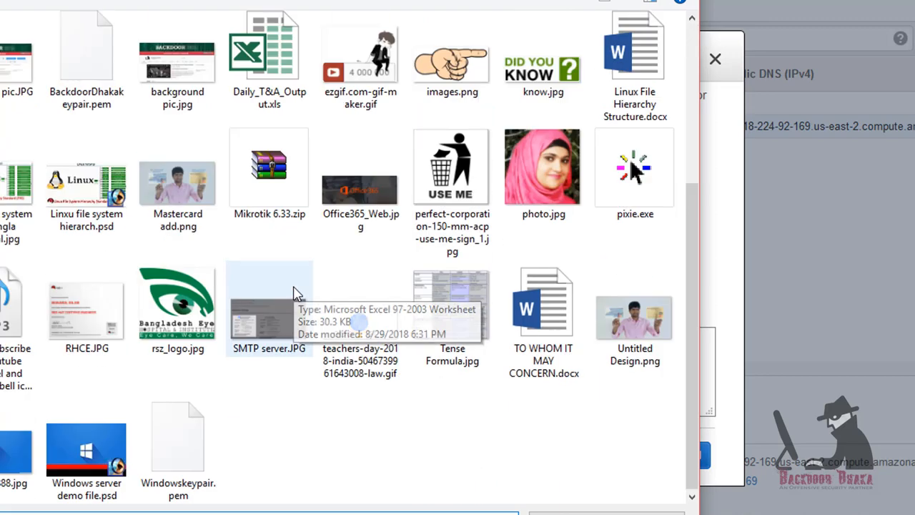
double_click(189, 456)
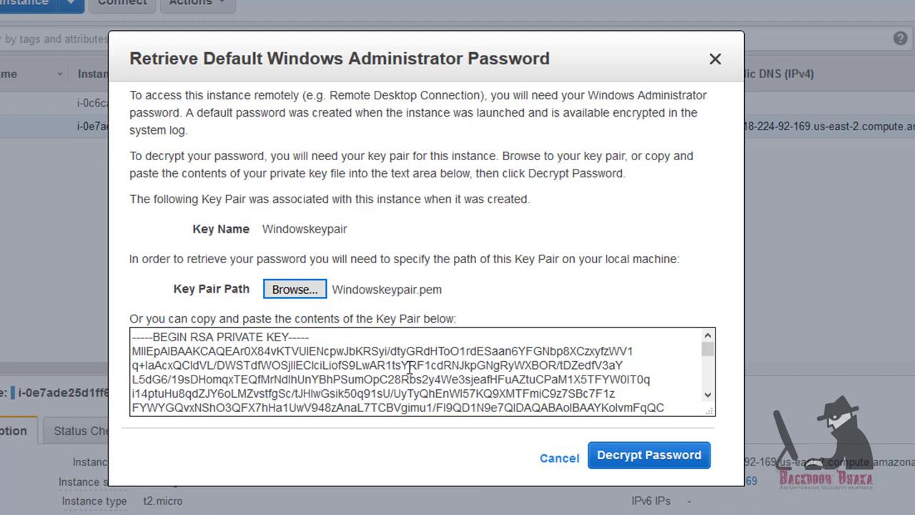
click(648, 455)
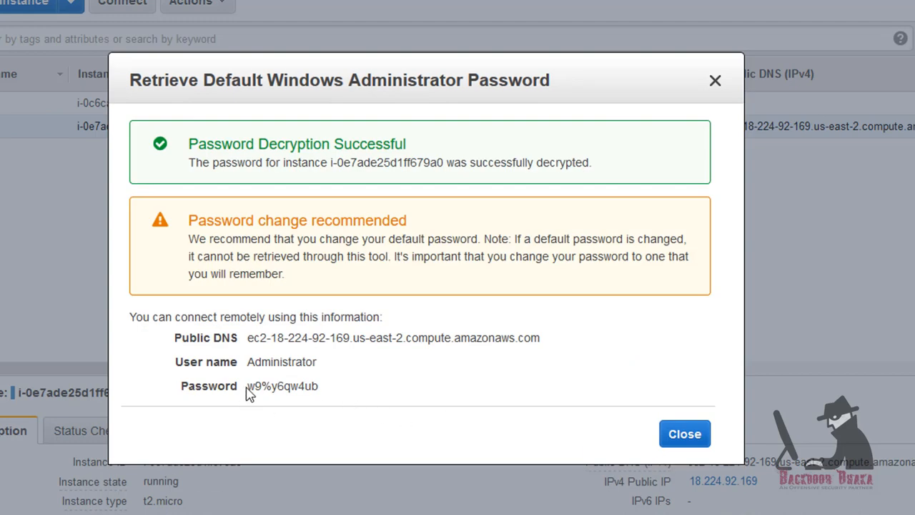
- Copy the decrypted administrator password and close the password retrieval dialog
drag(248, 386, 320, 391)
right_click(300, 388)
click(320, 403)
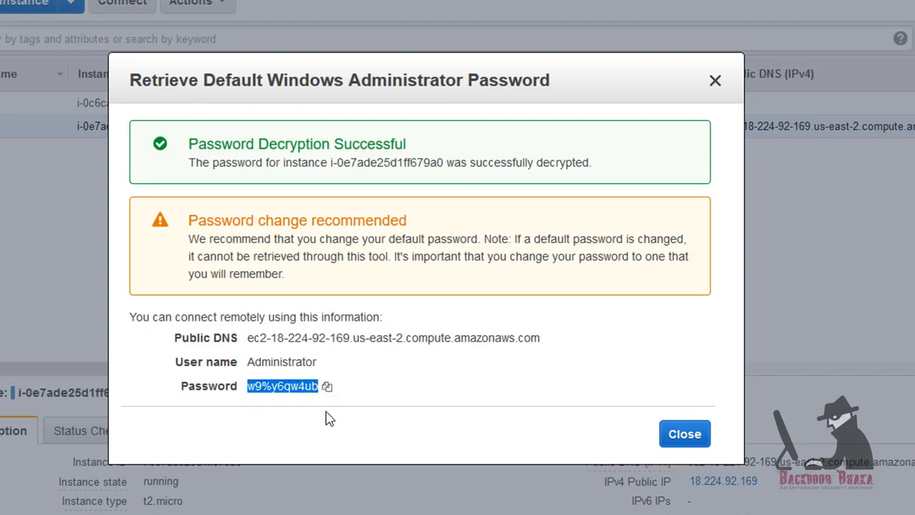
click(676, 434)
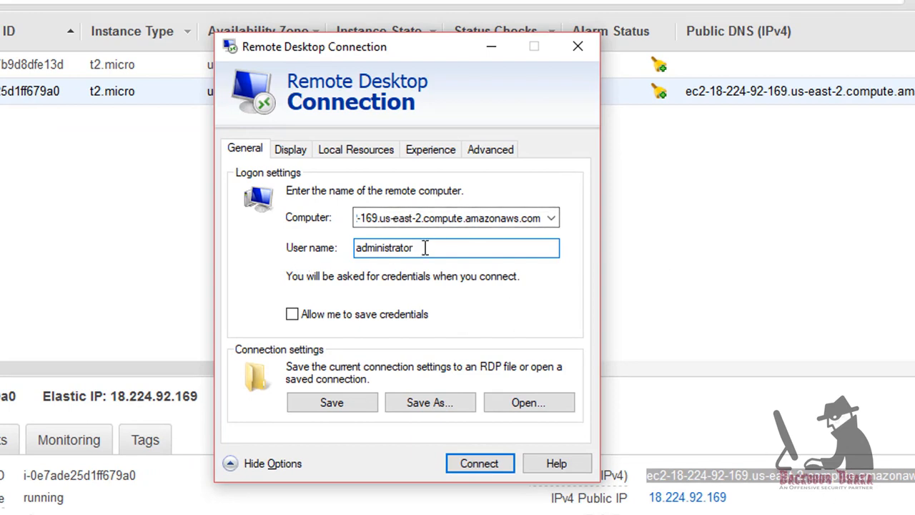
- Connect to the instance through Remote Desktop Connection by entering the administrator password and accepting the untrusted certificate
click(478, 462)
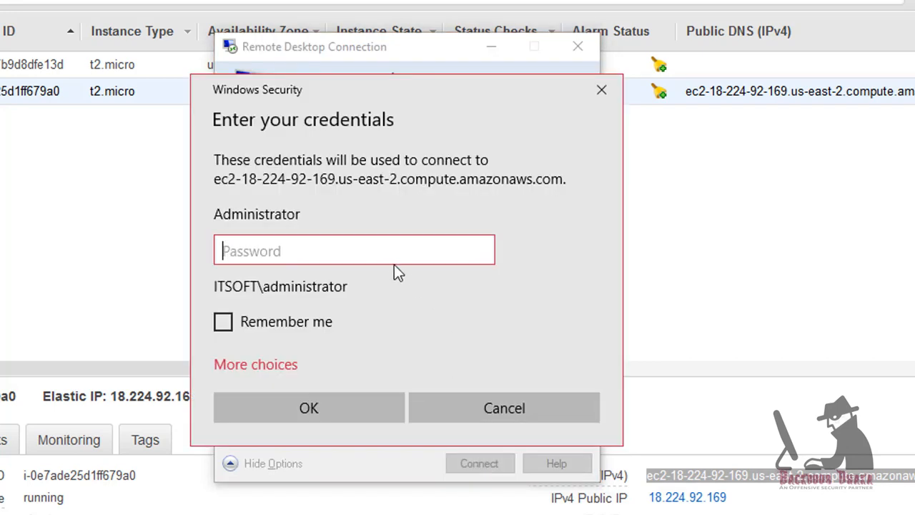
right_click(325, 257)
click(319, 231)
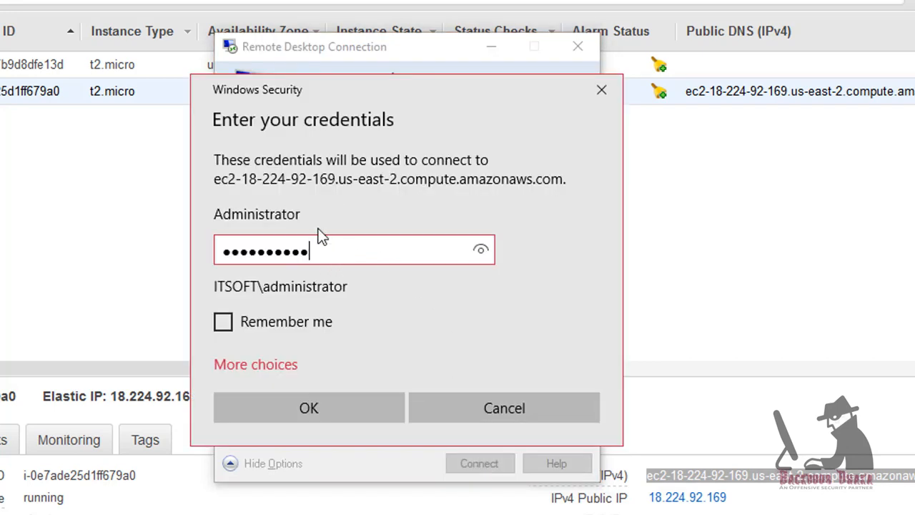
click(306, 404)
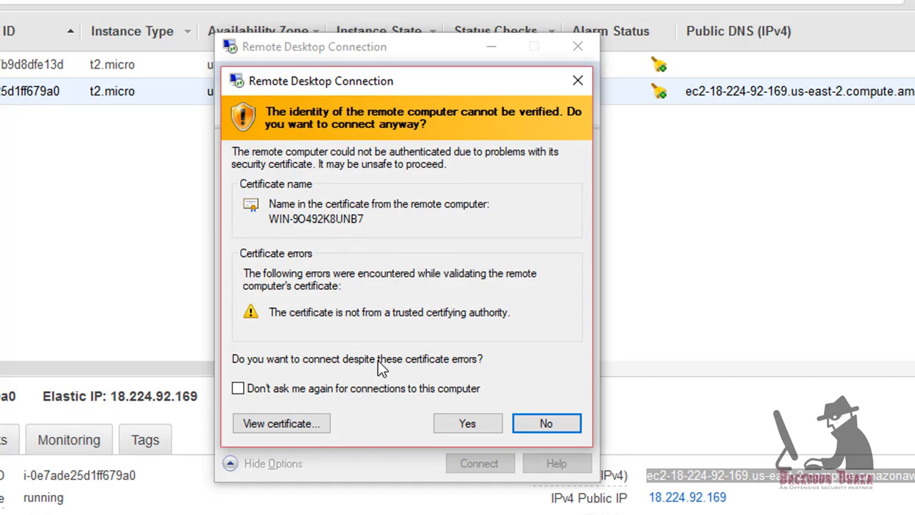
click(468, 424)
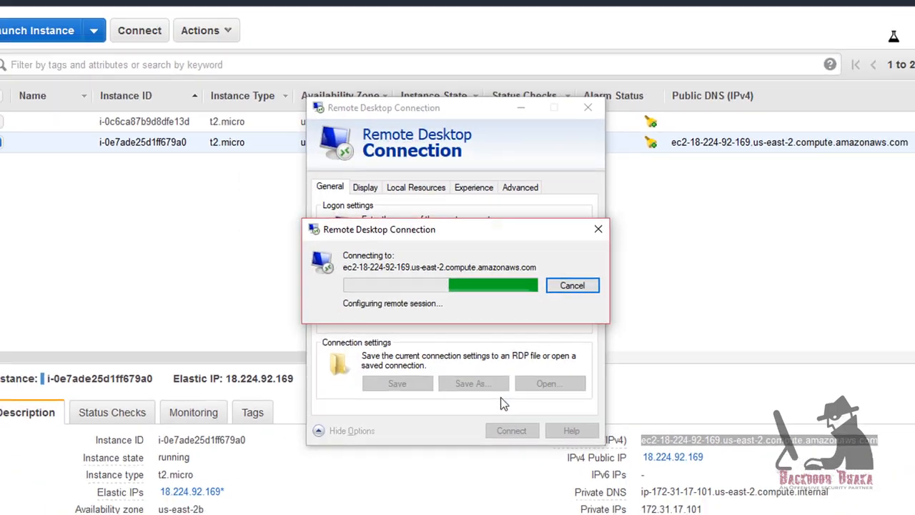